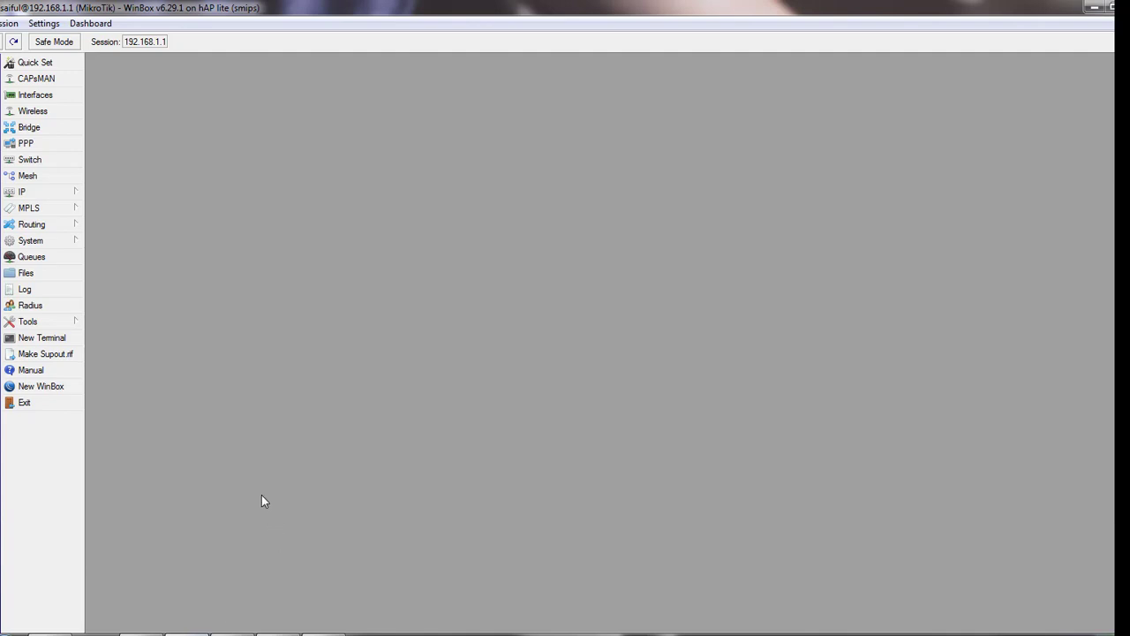
- Open the router's package list and check for available RouterOS updates
click(68, 240)
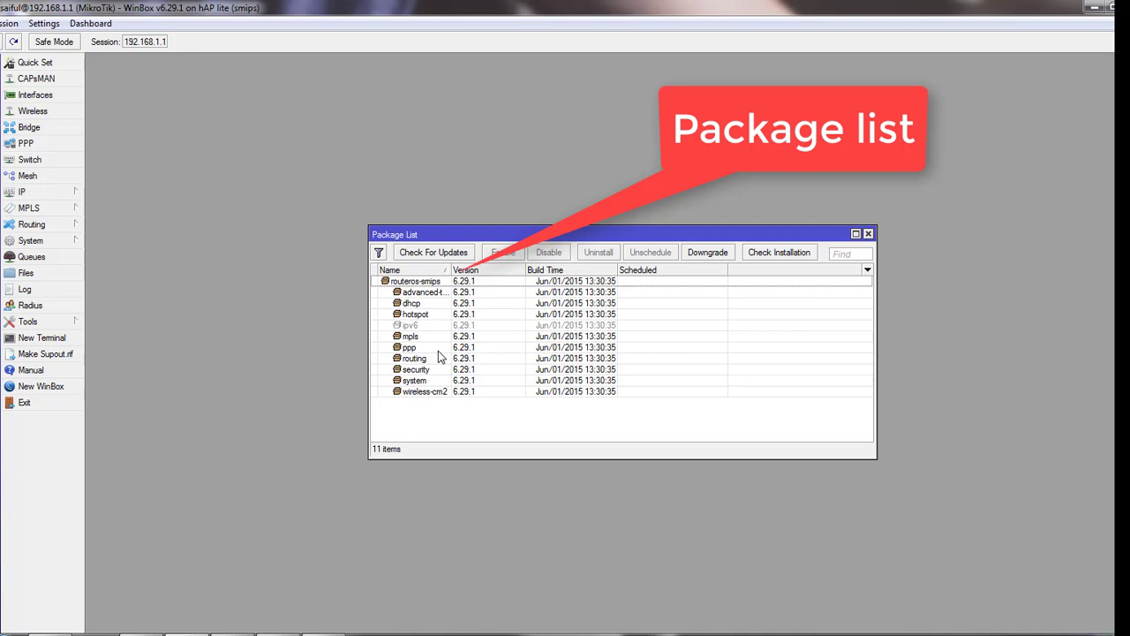
click(446, 256)
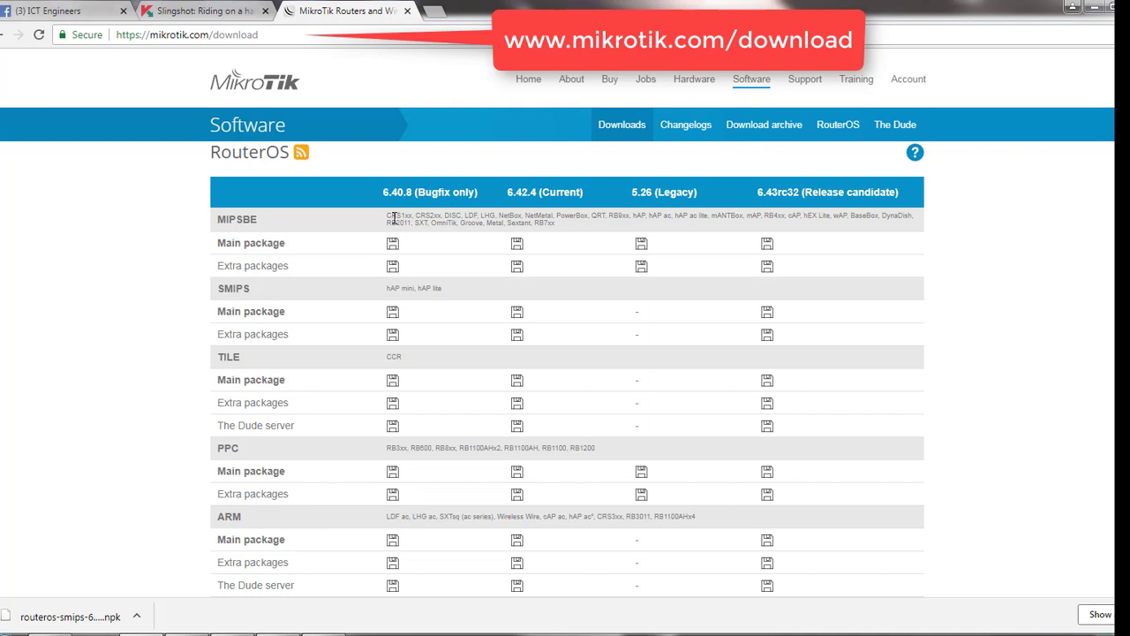
- Locate the hAP lite under SMIPS on the MikroTik download page and download the 6.42.4 (Current) main package
drag(394, 218, 553, 223)
click(553, 223)
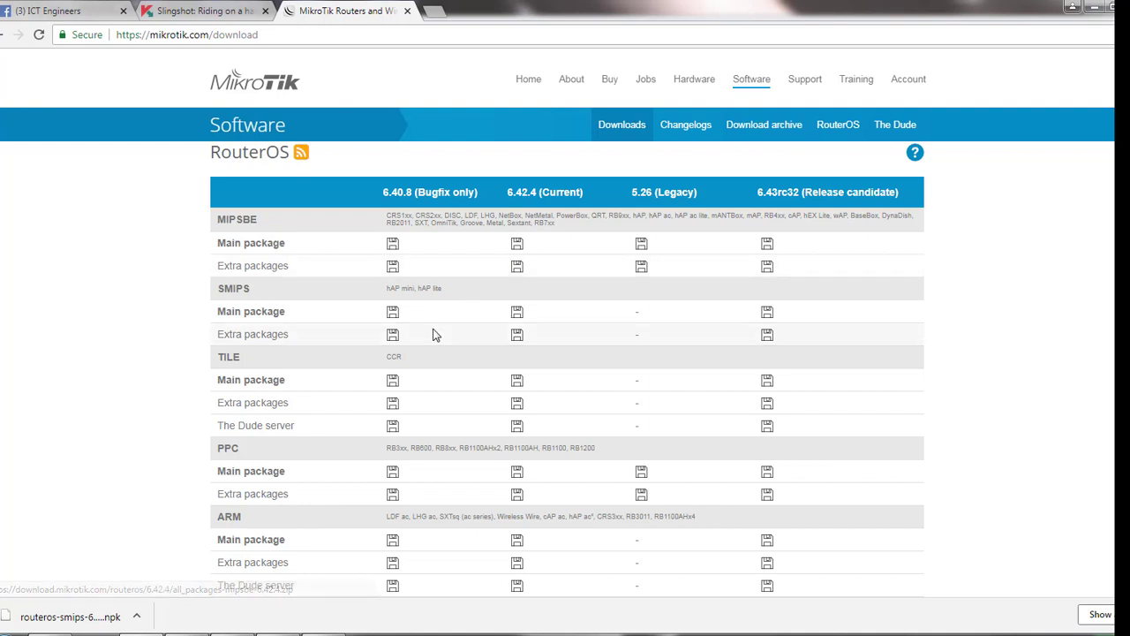
drag(415, 293, 441, 293)
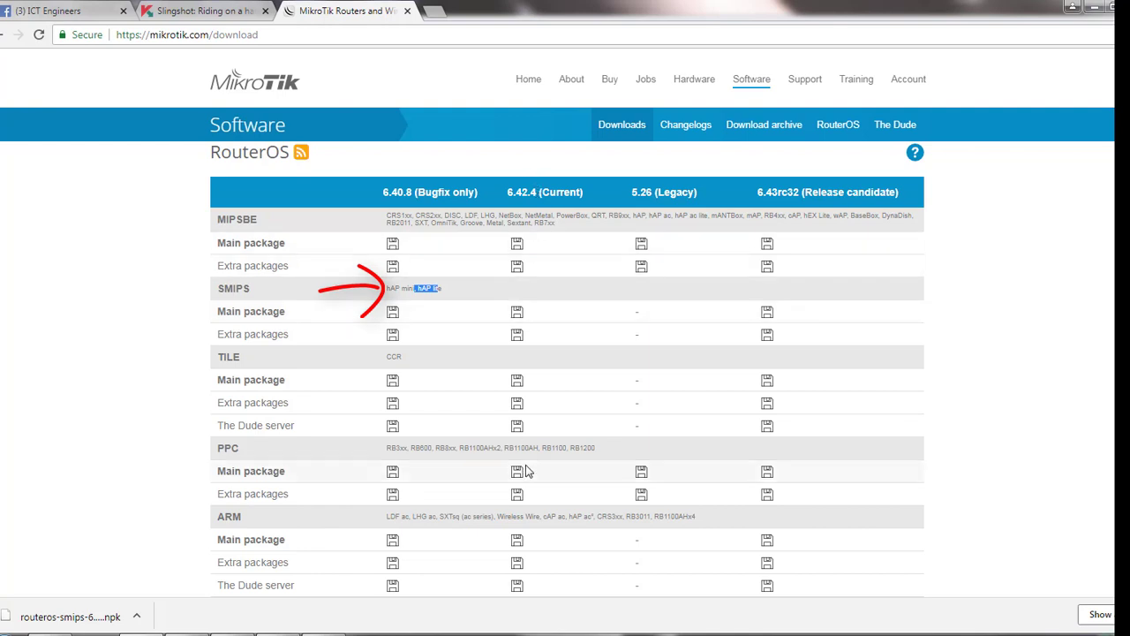
click(518, 316)
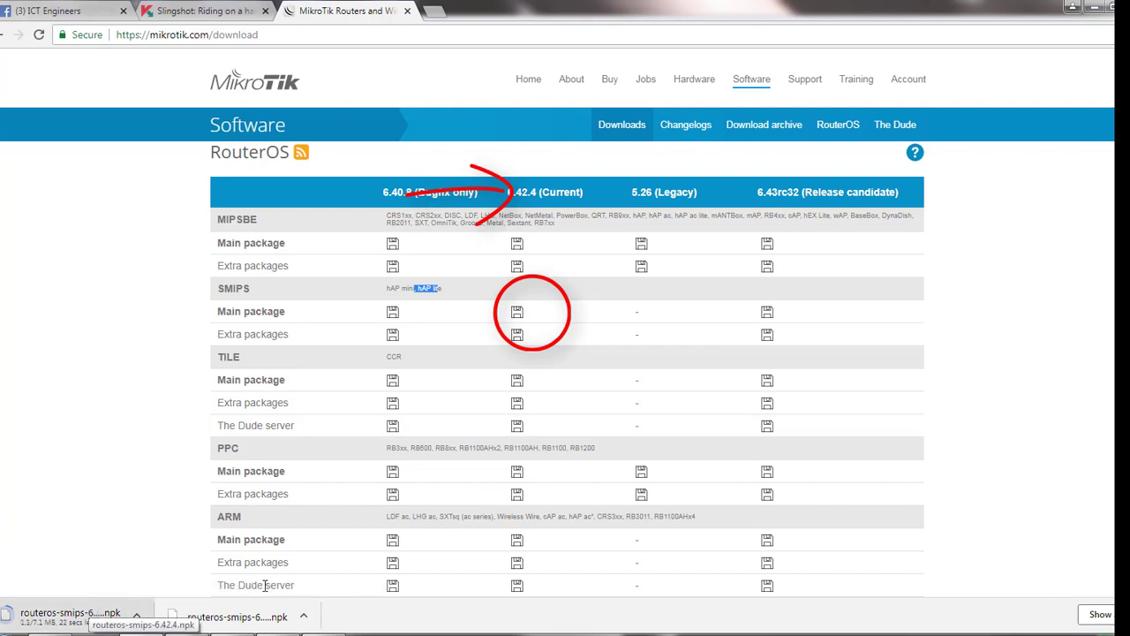
- Switch to WinBox, open the router's file list, and shrink the WinBox window with the file list fully inside it
mouse_move(187, 632)
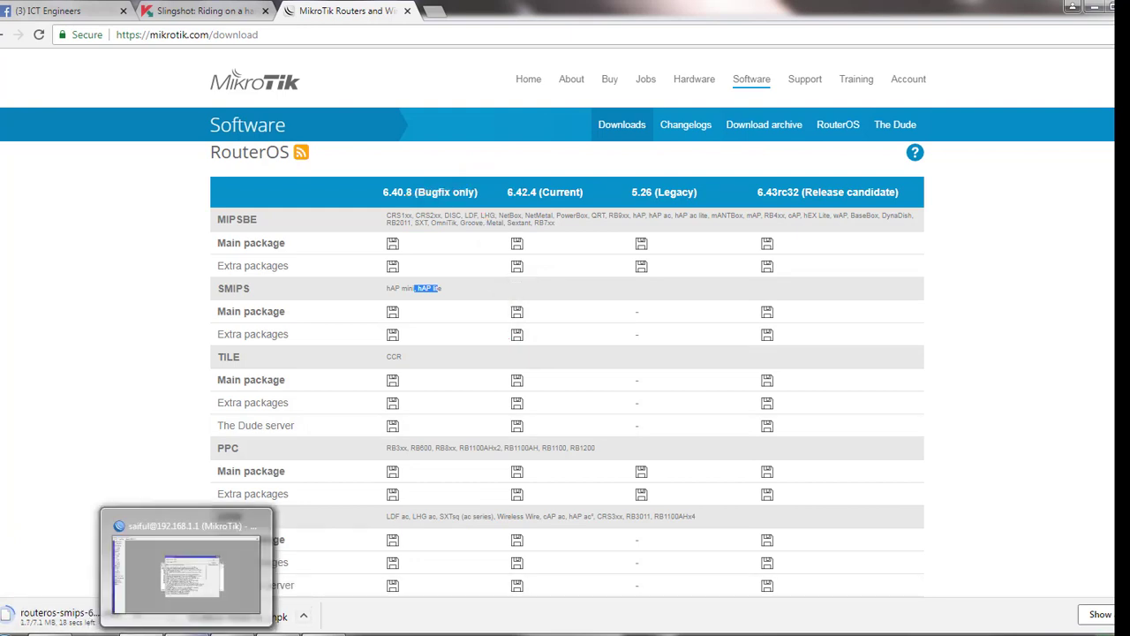
click(186, 633)
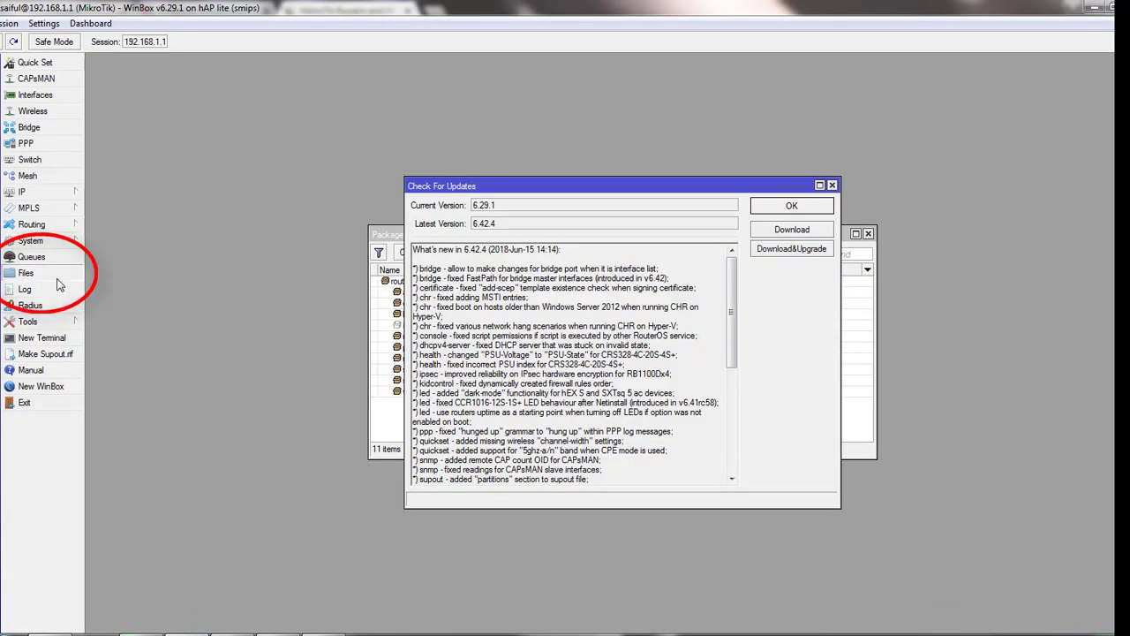
click(25, 273)
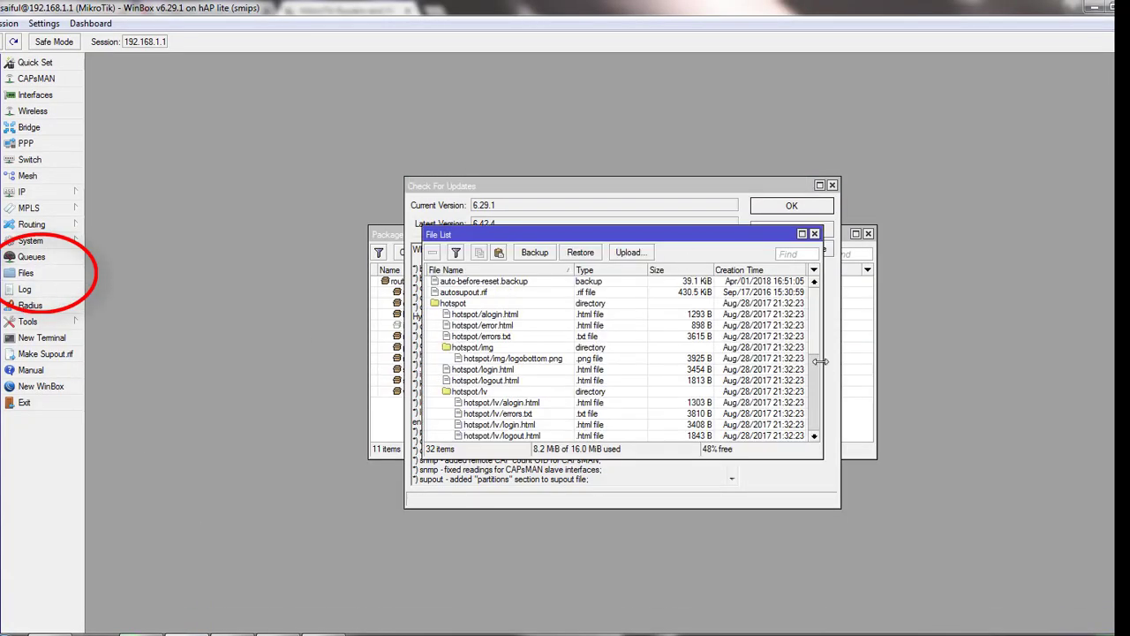
drag(812, 341, 815, 435)
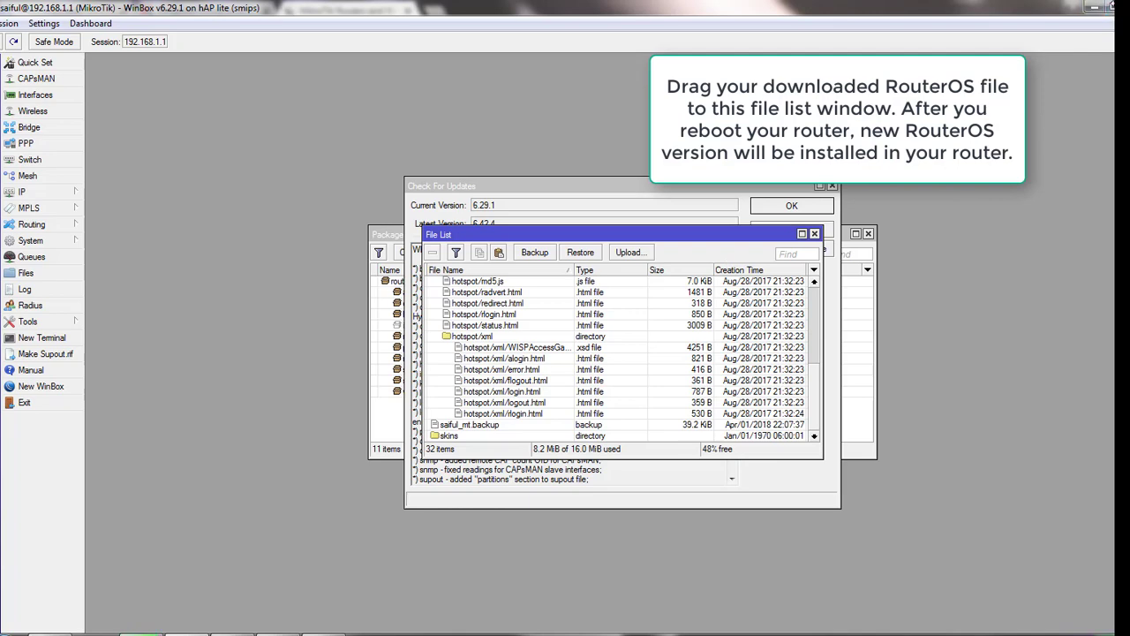
click(1105, 9)
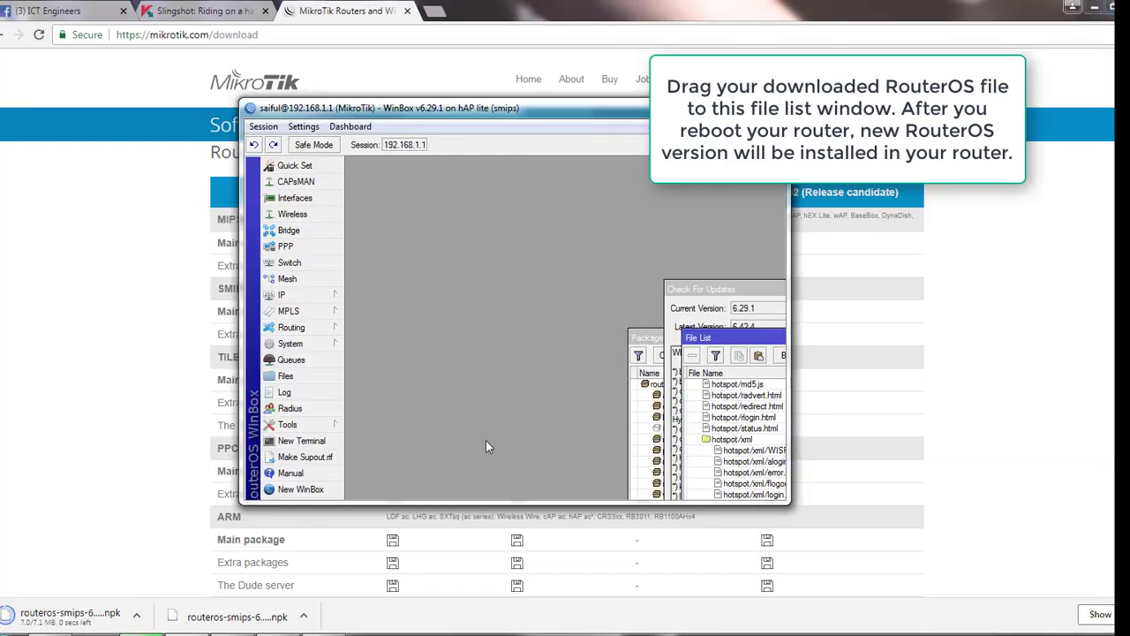
drag(721, 339, 409, 192)
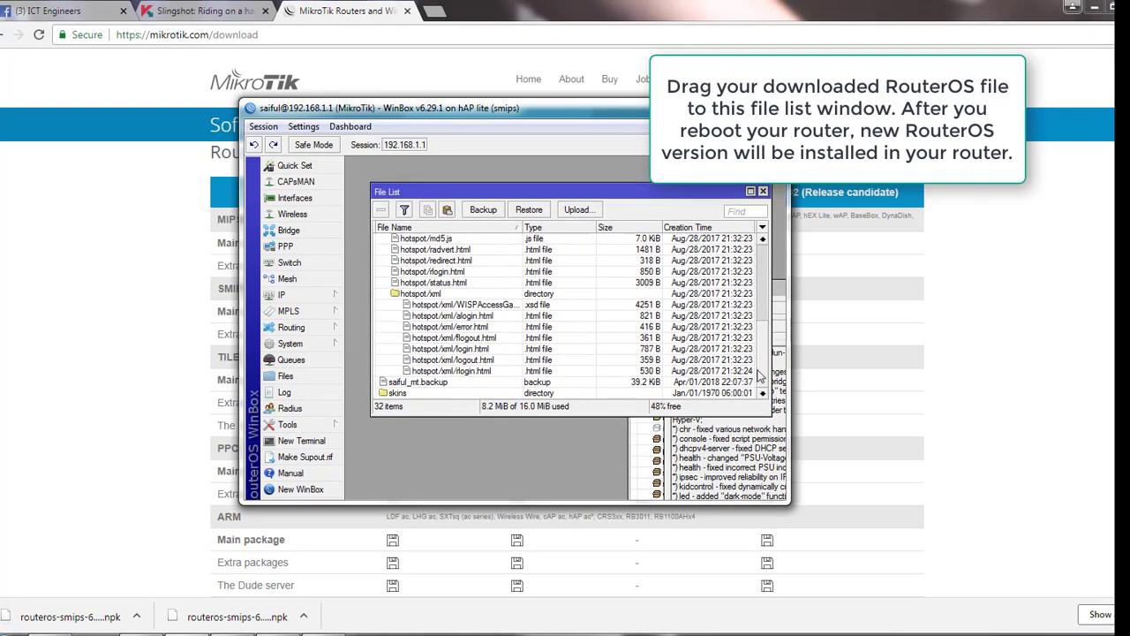
- Open the Downloads folder holding the RouterOS packages and arrange it beside the WinBox window
click(70, 617)
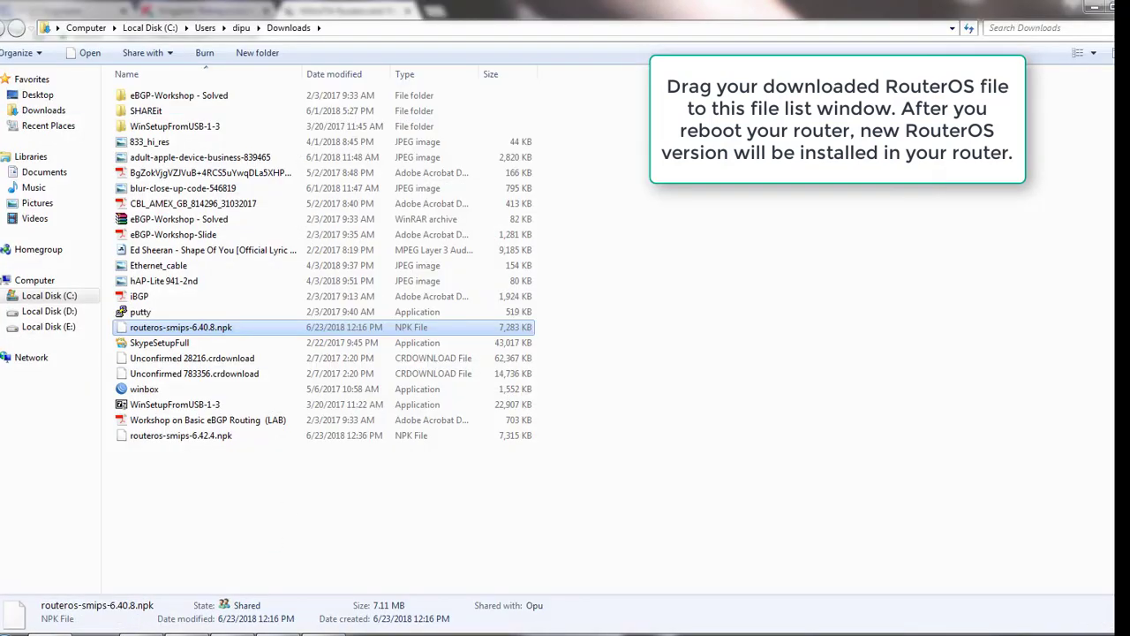
click(1113, 27)
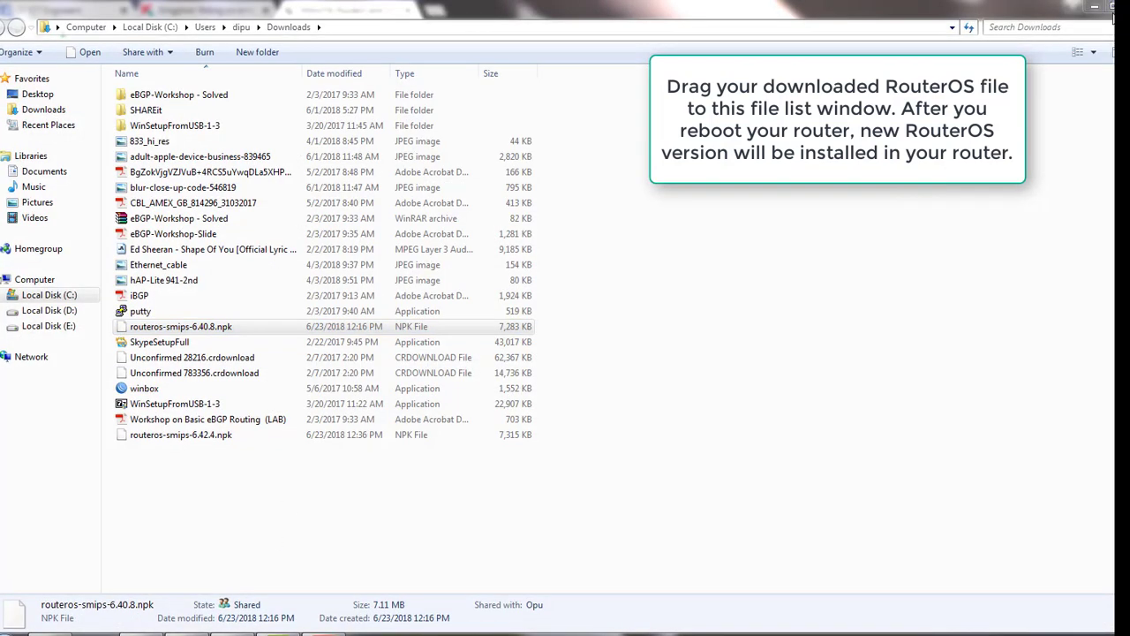
click(1111, 8)
click(1111, 9)
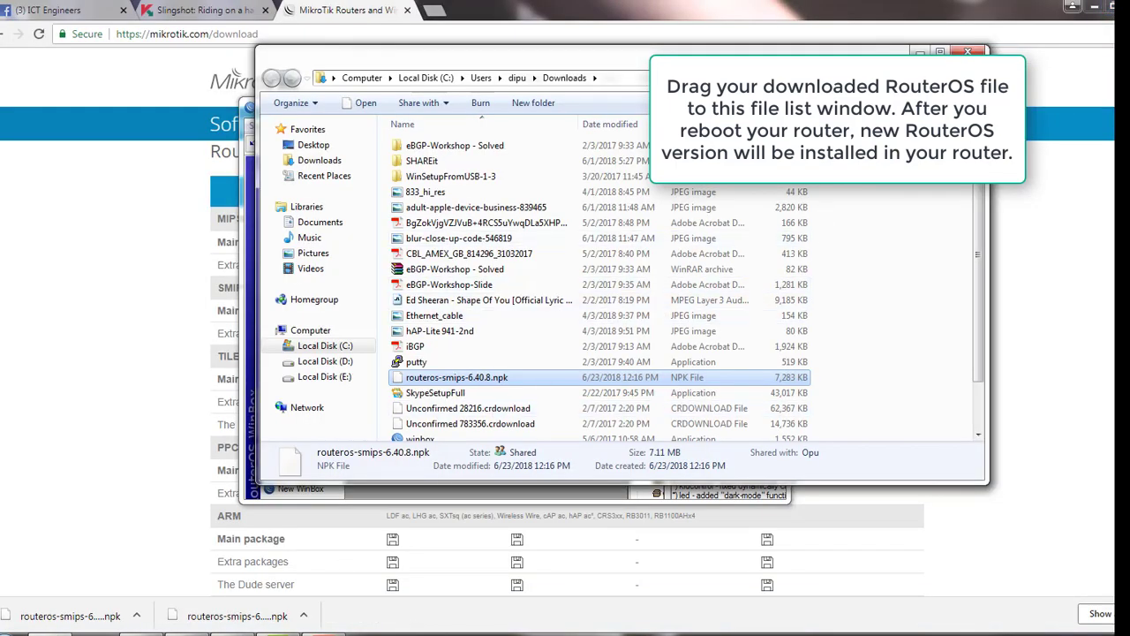
click(202, 579)
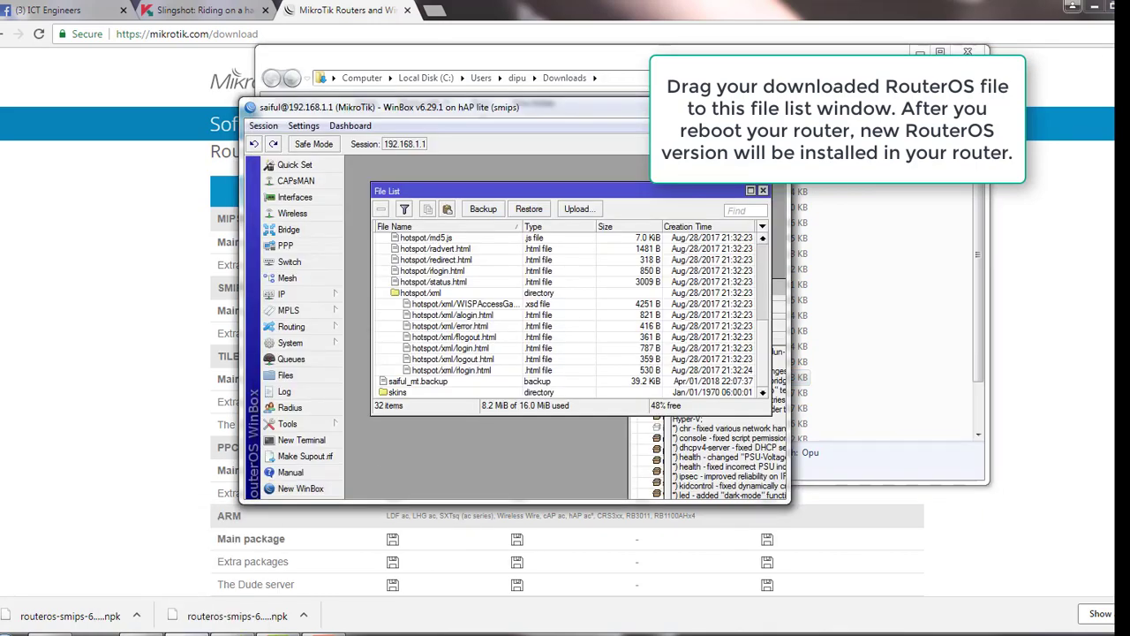
drag(512, 106, 837, 115)
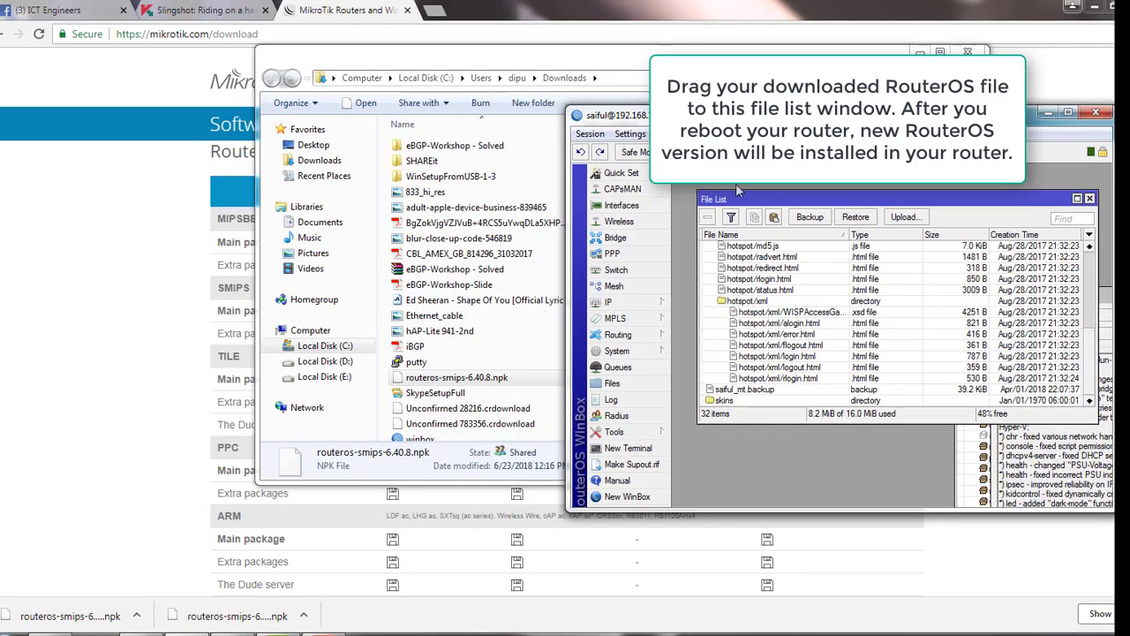
- Try to copy routeros-smips-6.40.8.npk from the Downloads folder into the router's file list, and maximize WinBox
click(521, 377)
drag(521, 377, 806, 395)
click(1065, 113)
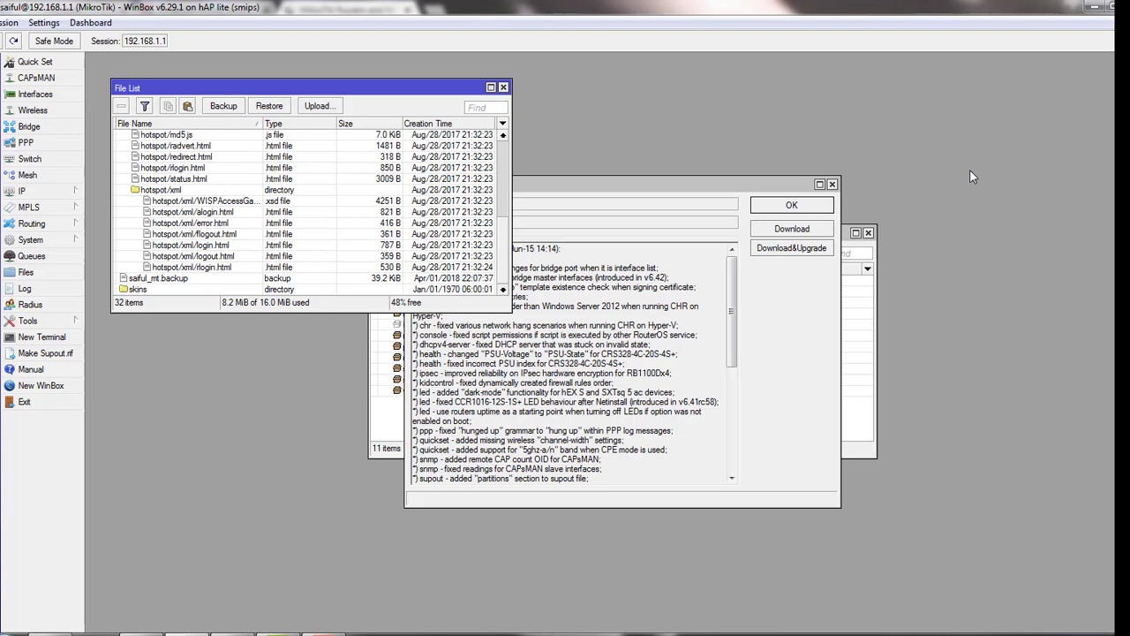
- Download and install the RouterOS 6.42.4 upgrade from the update check, and reconnect to the router at 192.168.1.1
click(778, 371)
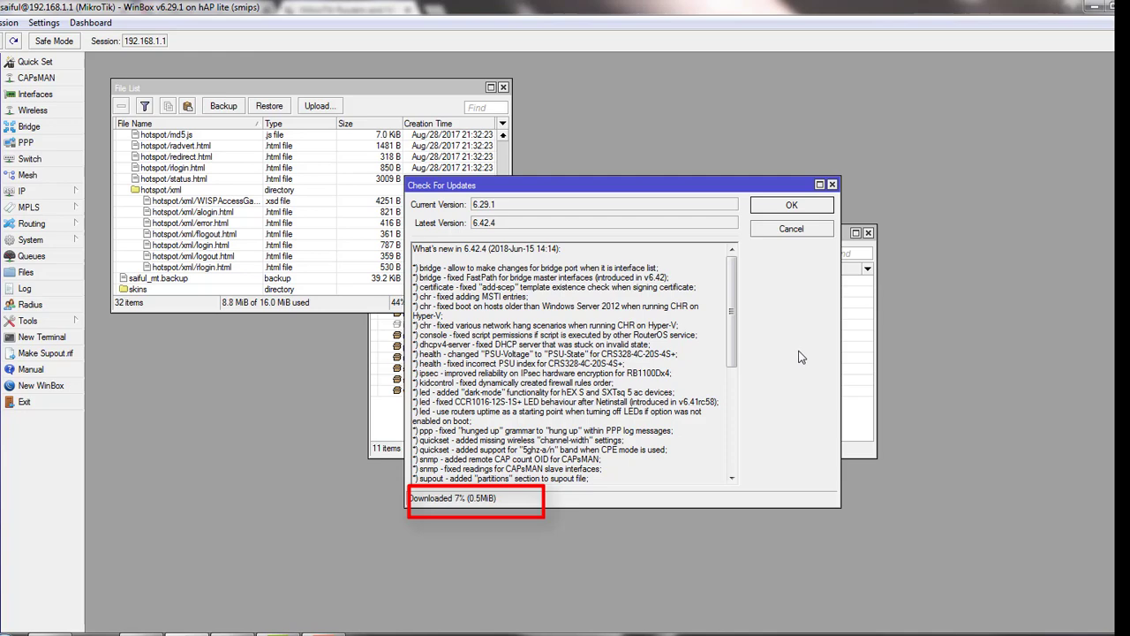
click(804, 210)
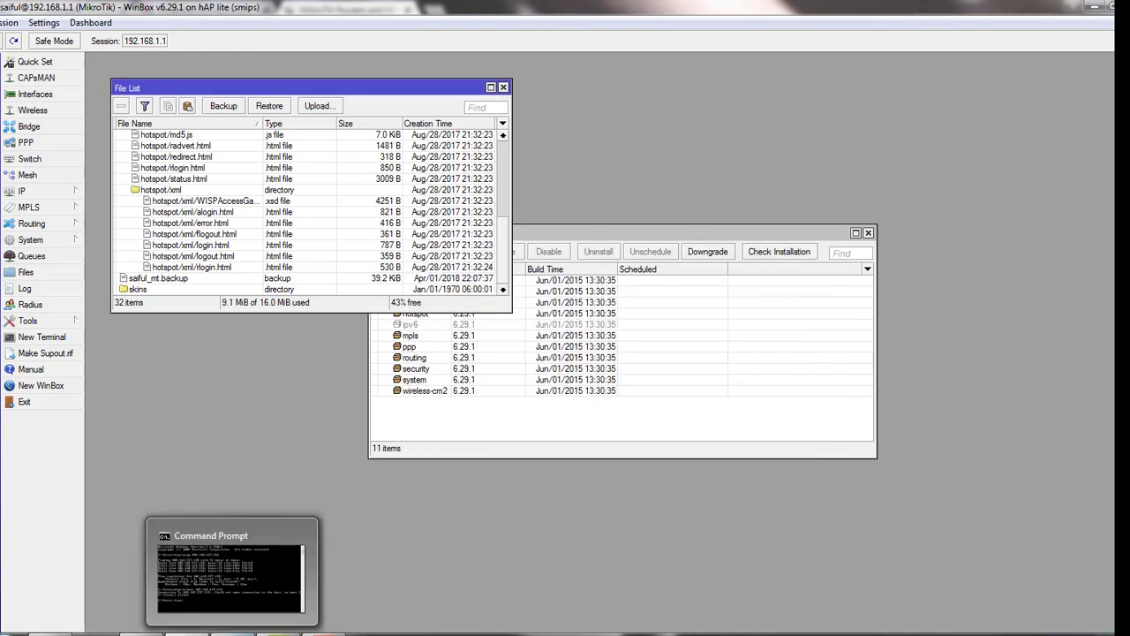
click(467, 420)
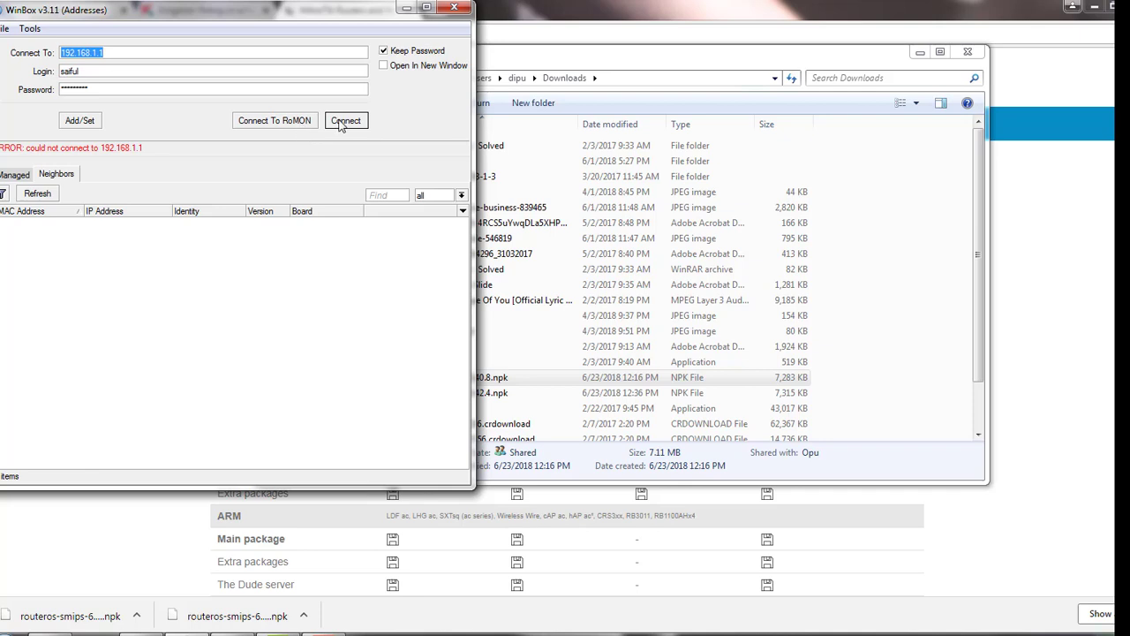
click(343, 121)
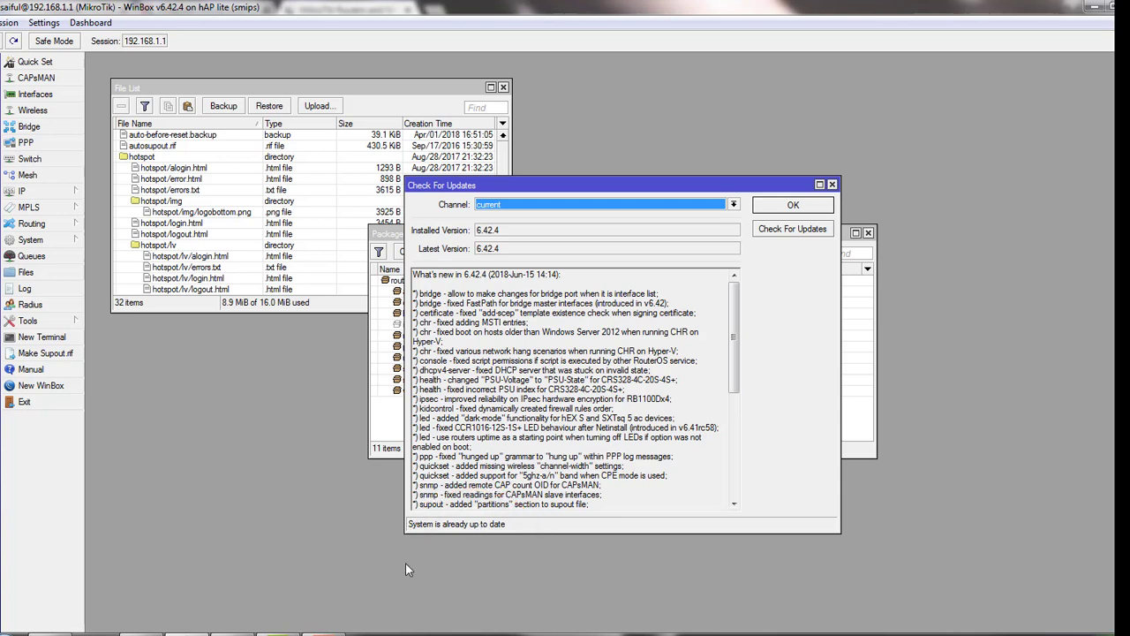
- Switch to the browser and read the ICT Engineers group post about the botnet exploiting the RouterOS www server vulnerability
mouse_move(154, 633)
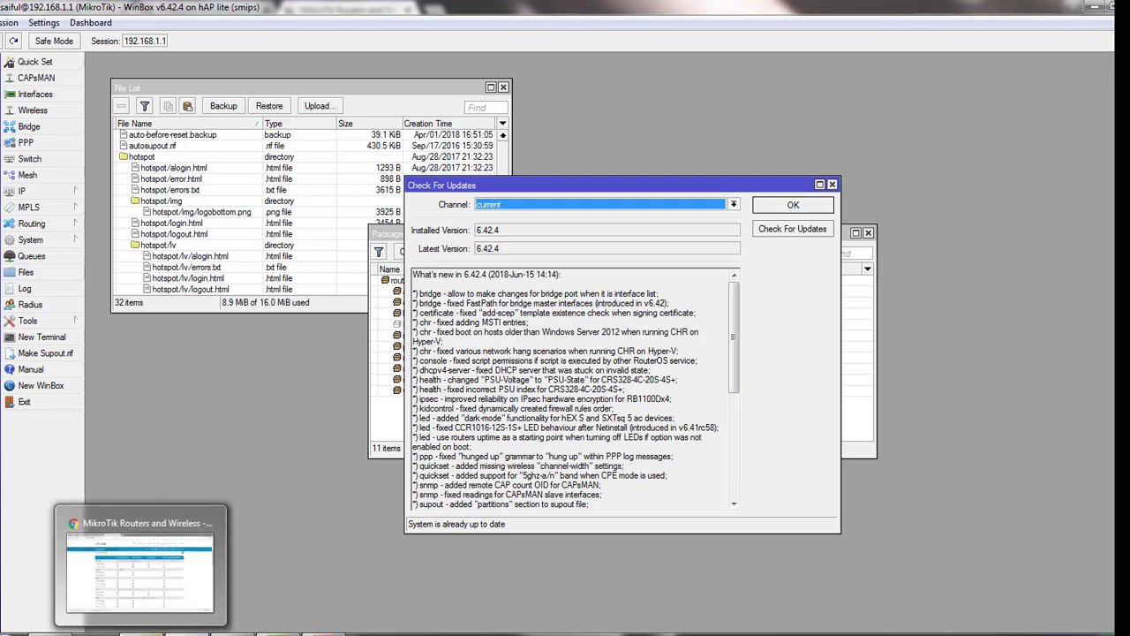
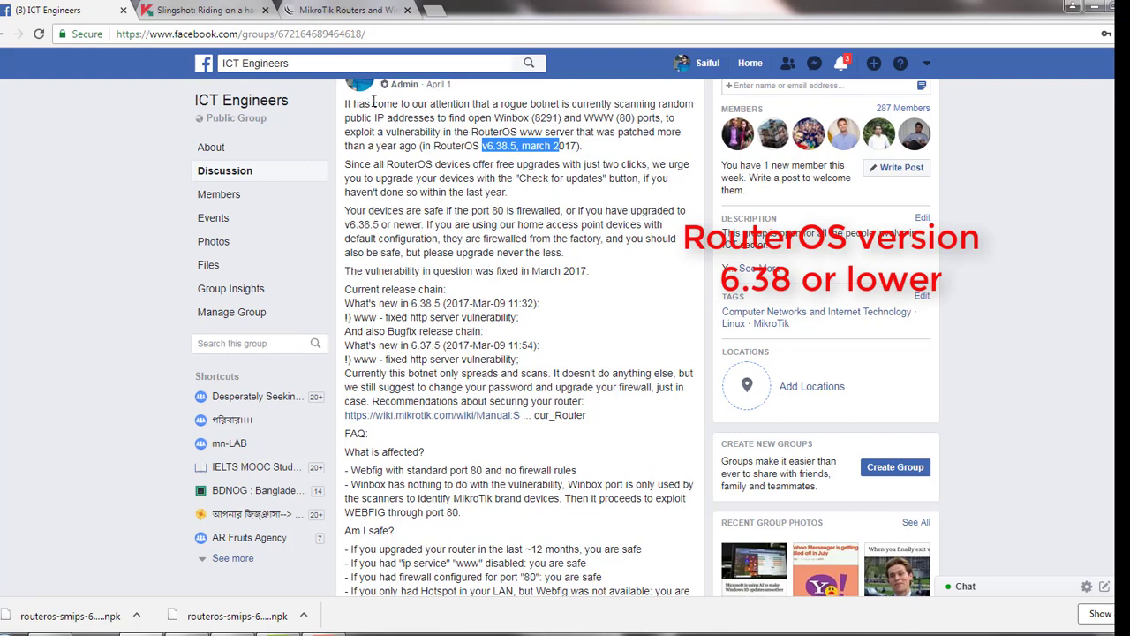
drag(345, 103, 658, 117)
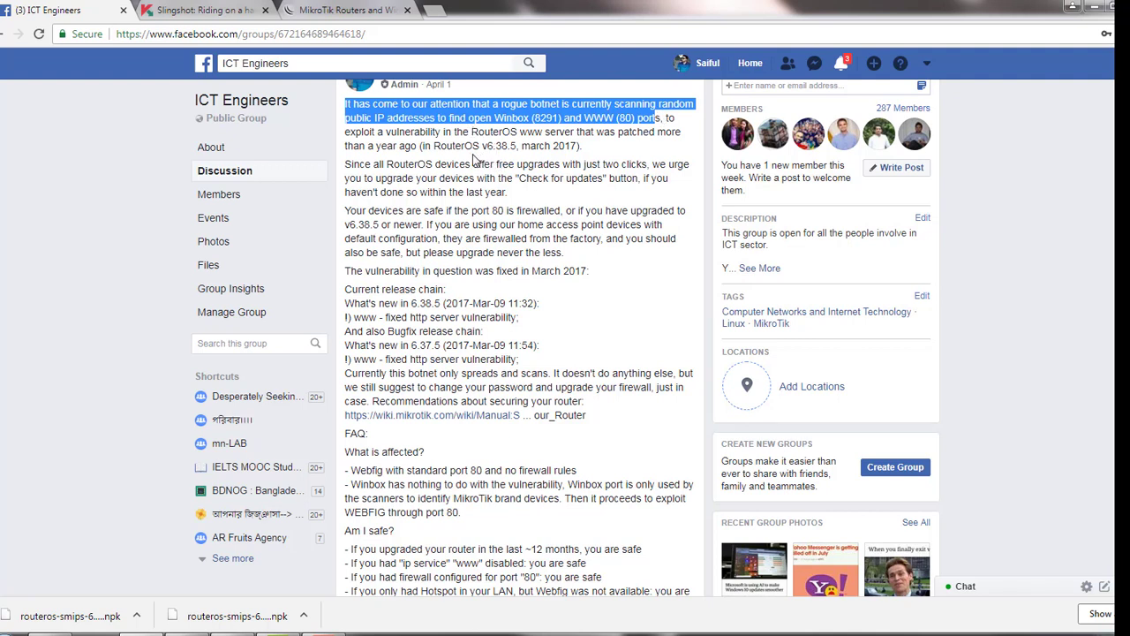
click(443, 148)
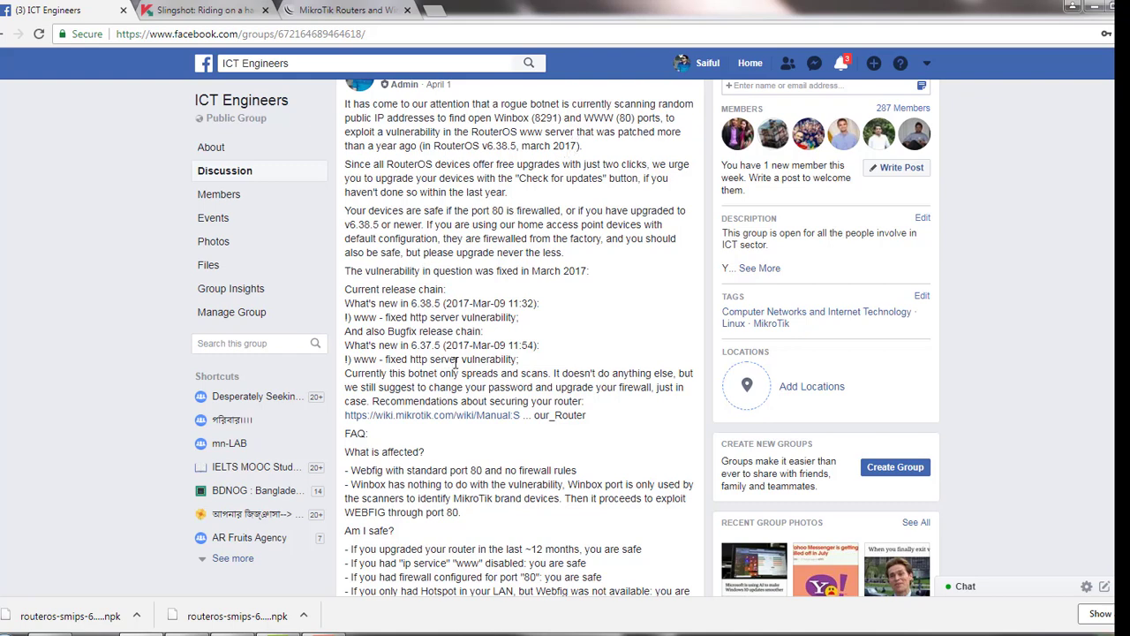
drag(350, 270, 572, 435)
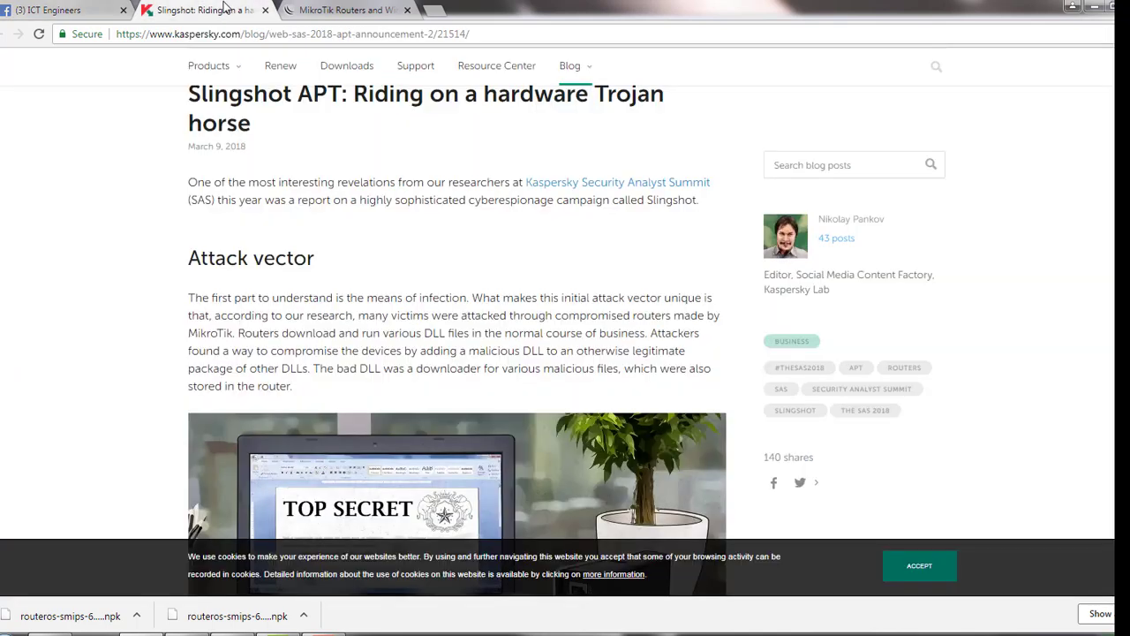
- Read the Kaspersky article on Slingshot APT, examining its attack vector and the advice on coping with such attacks
click(228, 9)
scroll(457, 341, up, 1)
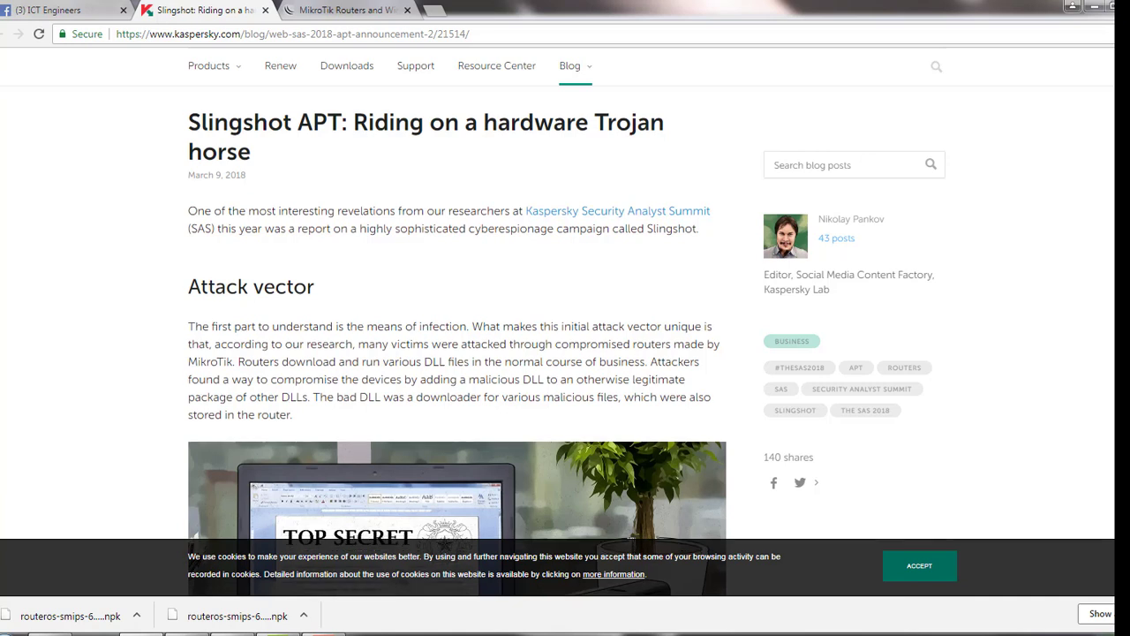
scroll(457, 350, down, 1)
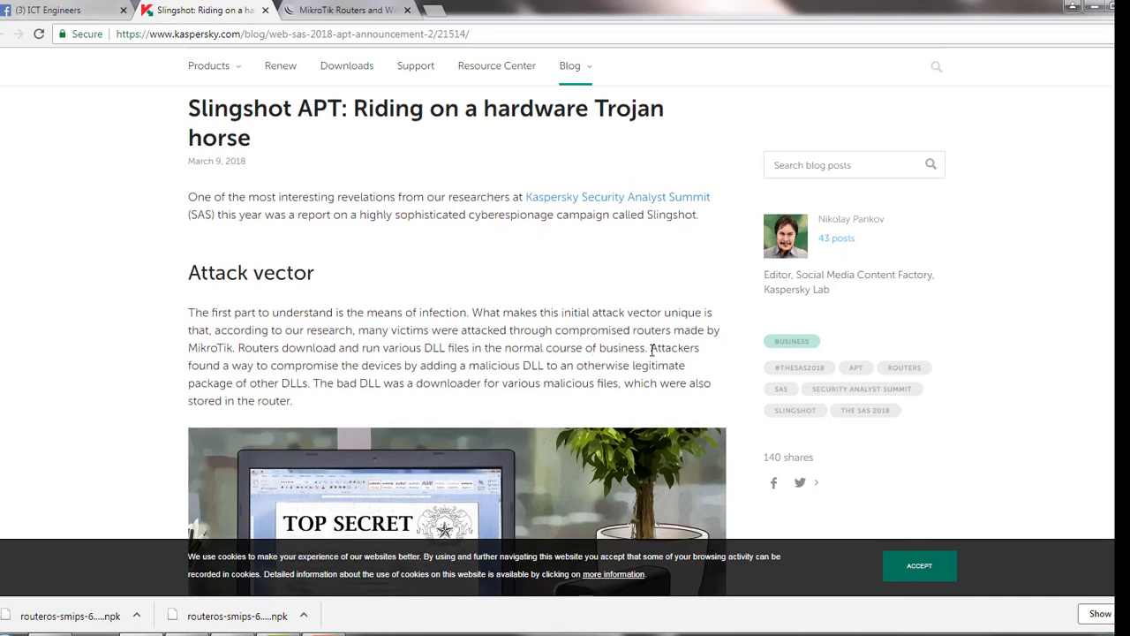
drag(652, 348, 646, 348)
drag(344, 365, 606, 371)
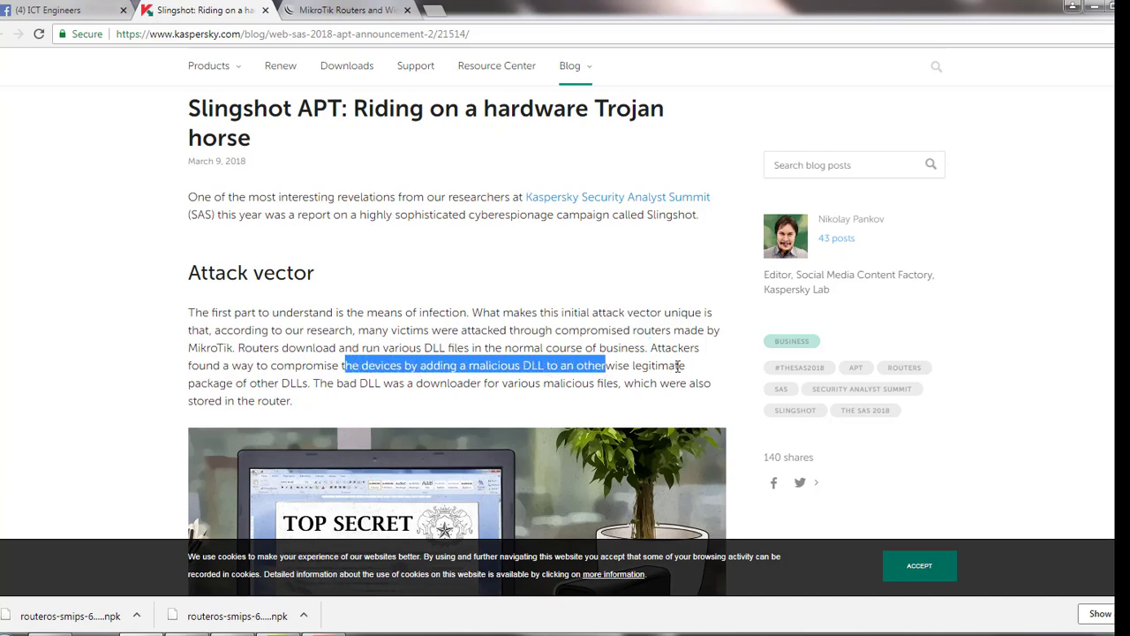
drag(679, 366, 682, 366)
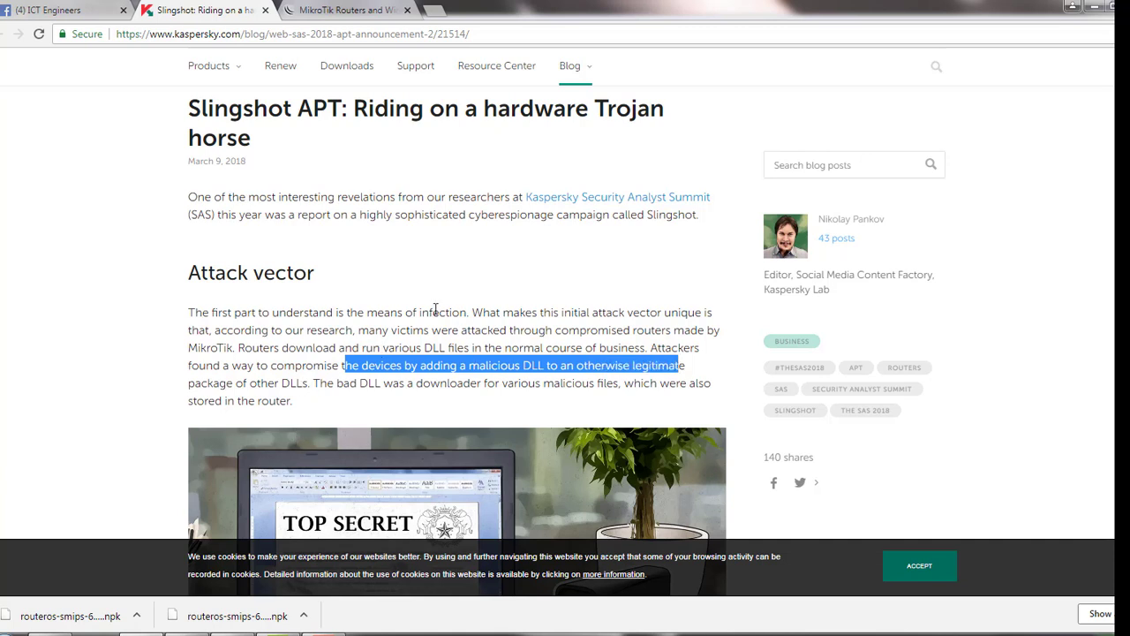
drag(358, 329, 522, 330)
drag(619, 336, 643, 330)
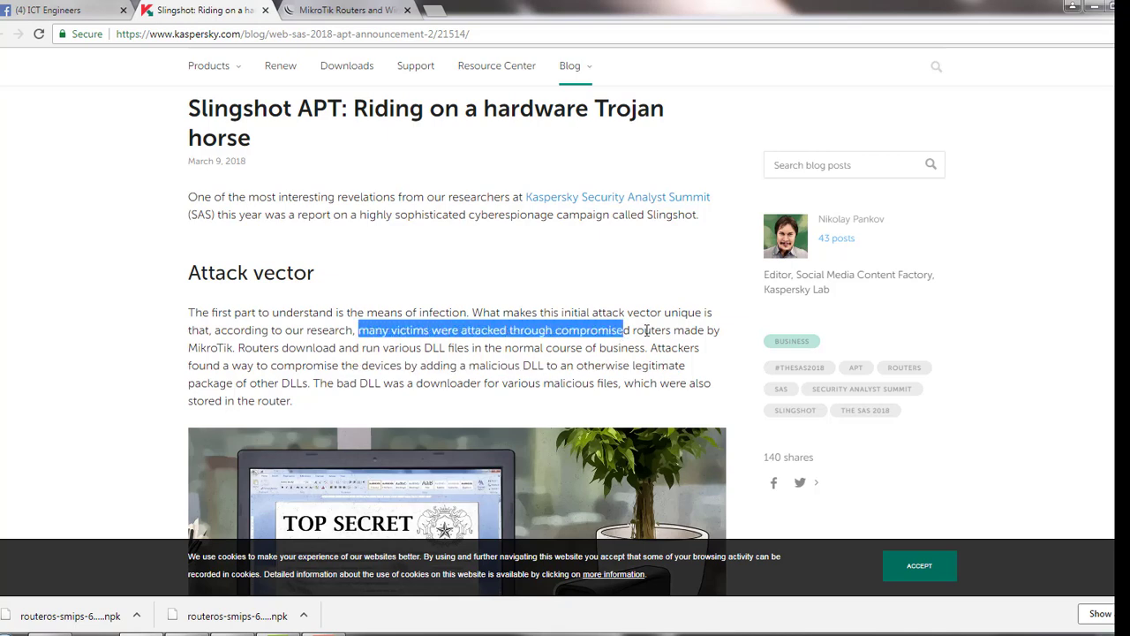
scroll(643, 331, down, 15)
scroll(456, 337, down, 3)
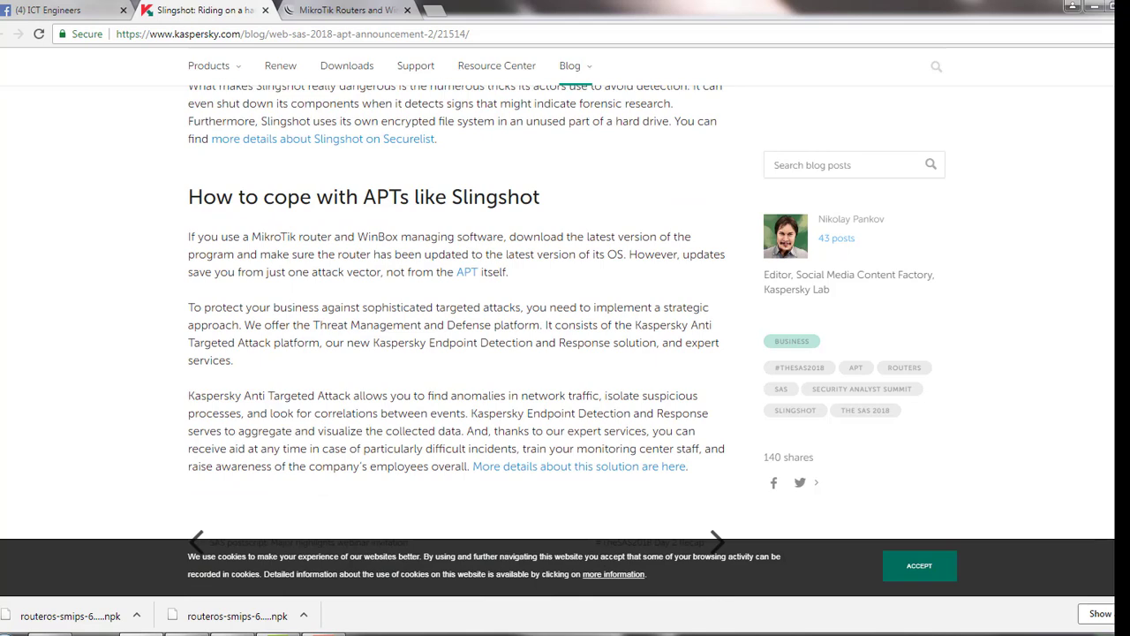
- Switch back to WinBox and open the Routerboard firmware details
key(alt+Tab)
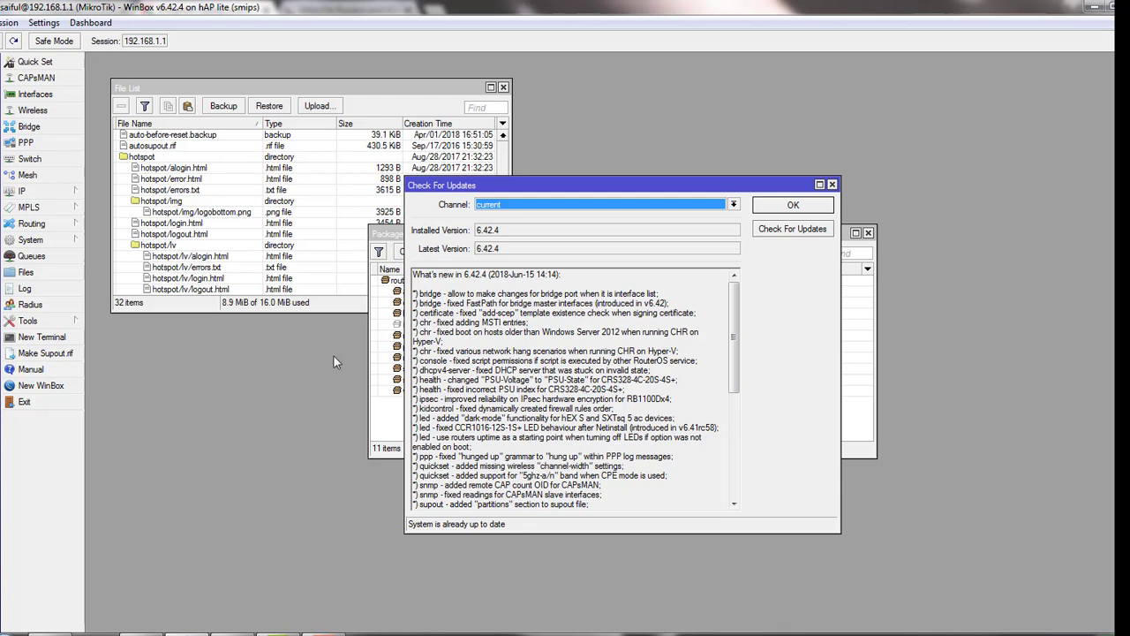
click(54, 244)
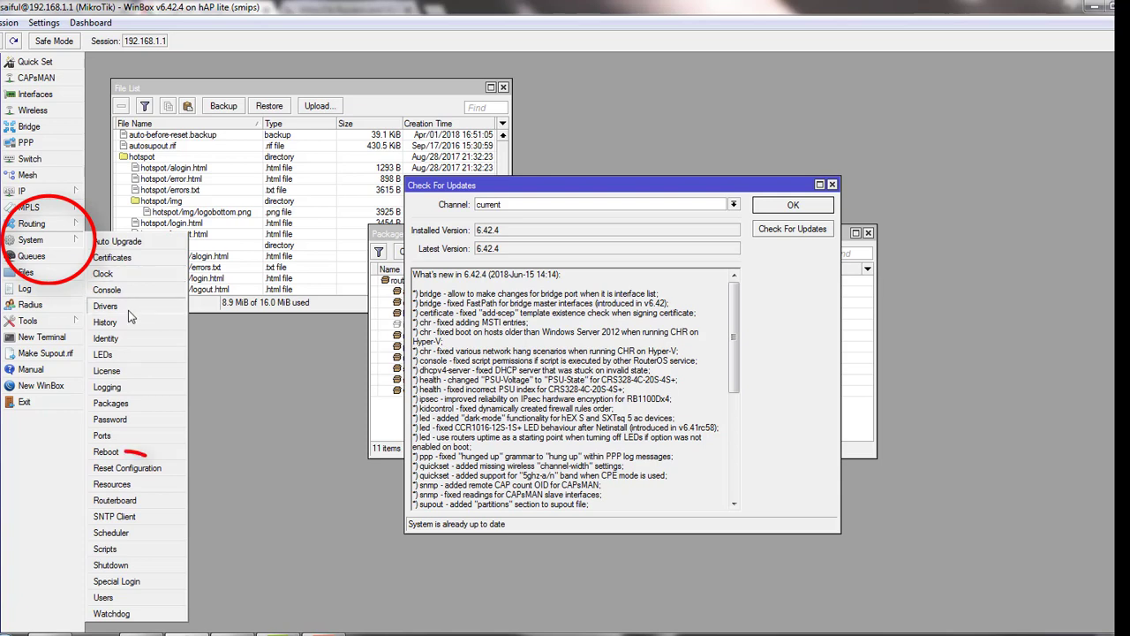
click(115, 500)
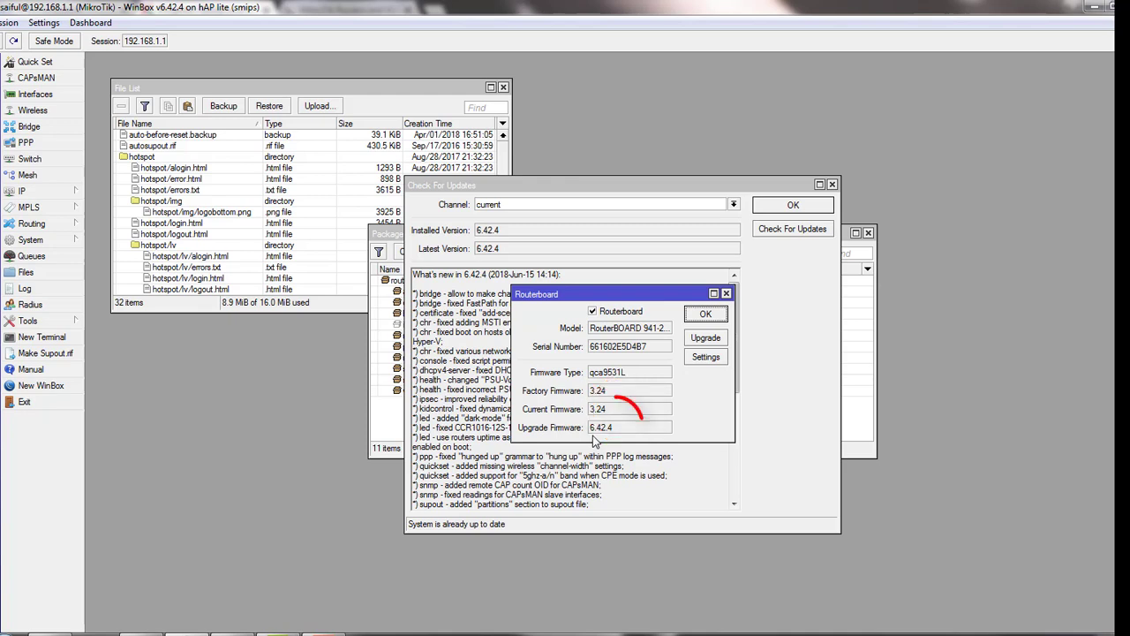
- Upgrade the RouterBOARD firmware to 6.42.4 and reboot the router to apply the change
click(707, 340)
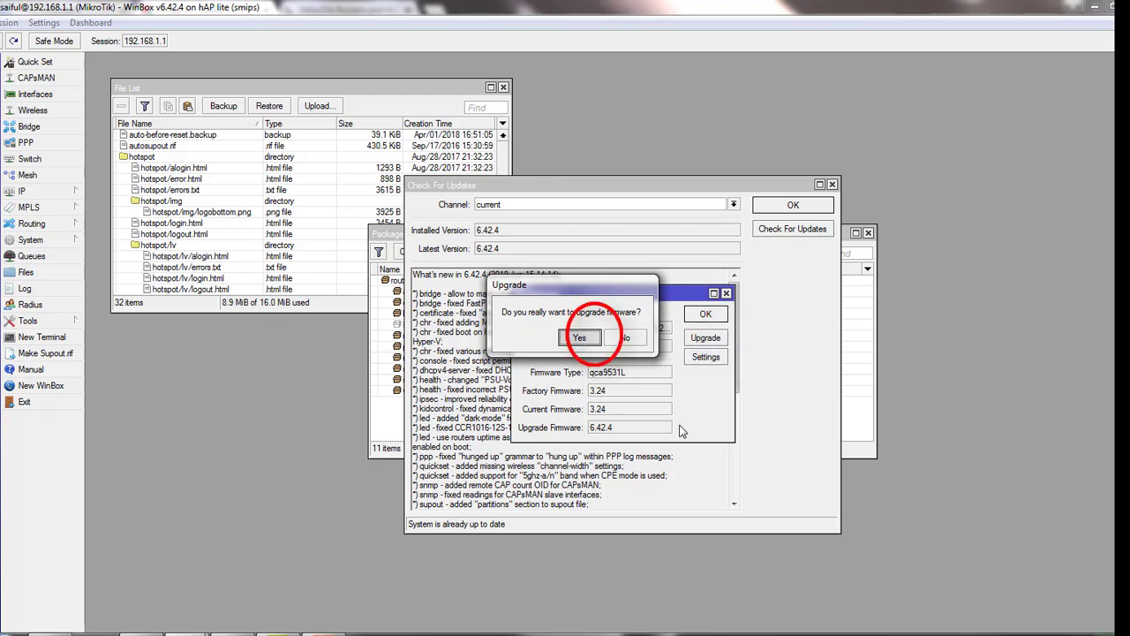
key(Return)
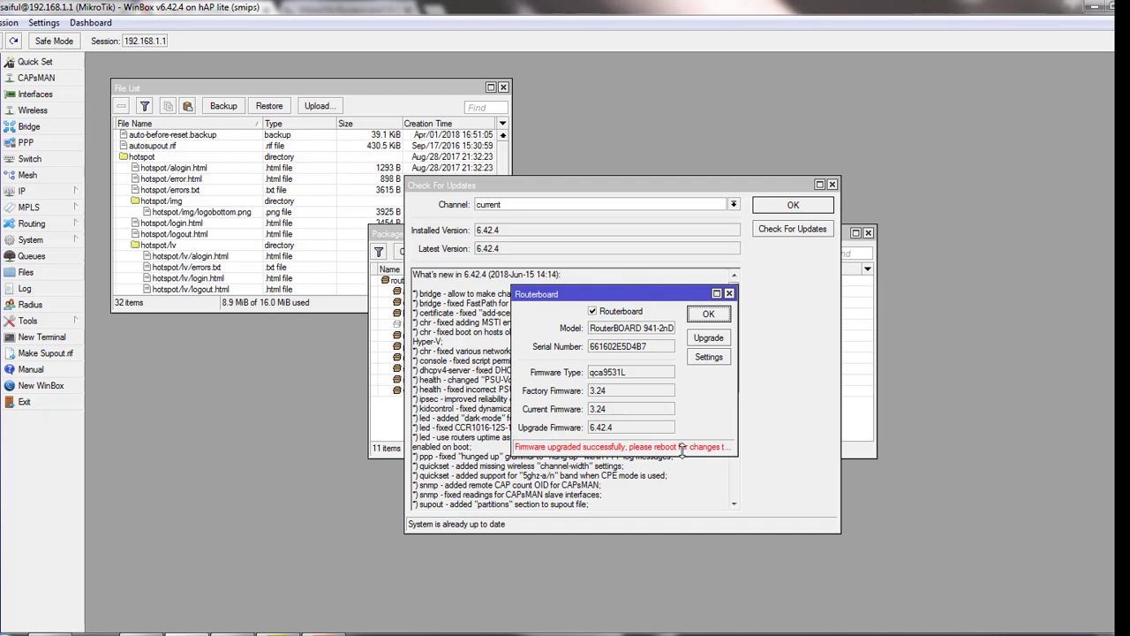
click(49, 240)
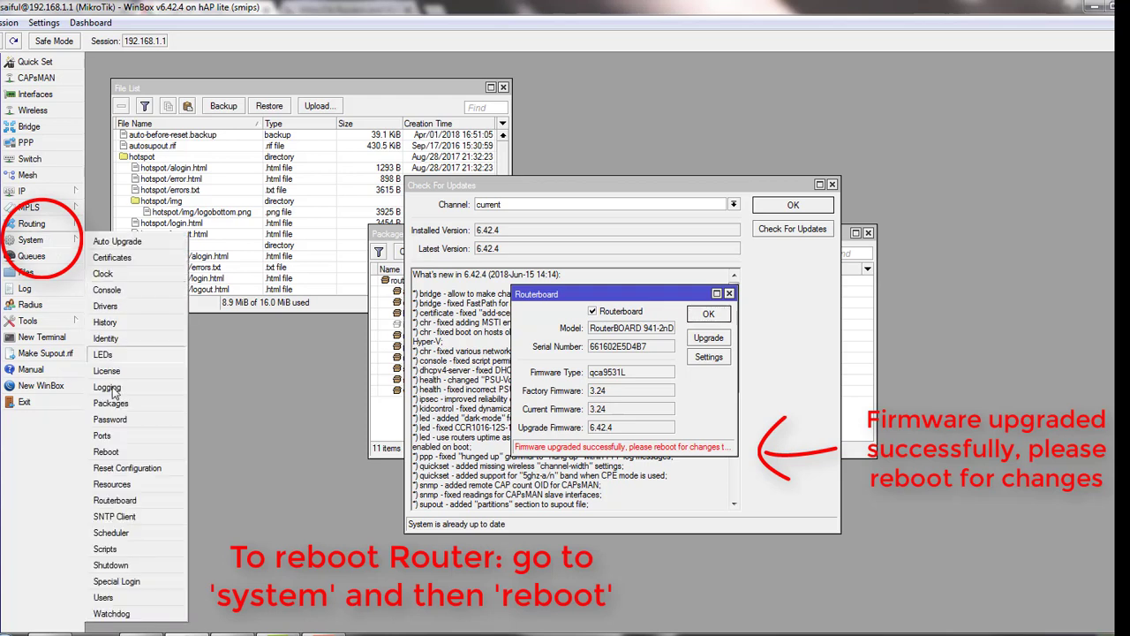
click(124, 453)
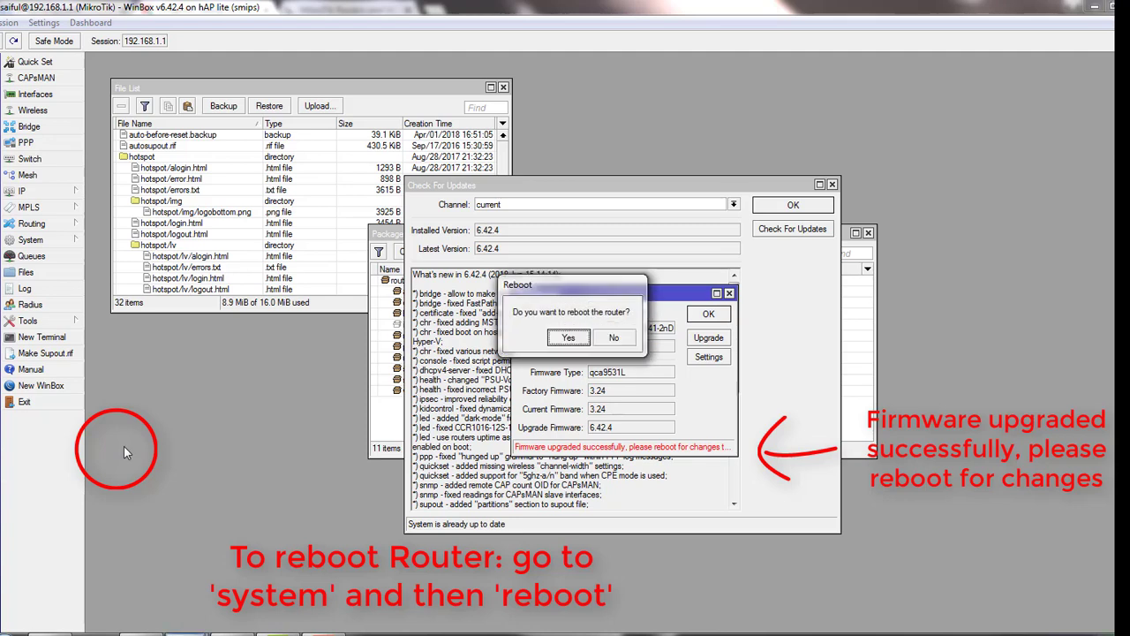
click(568, 338)
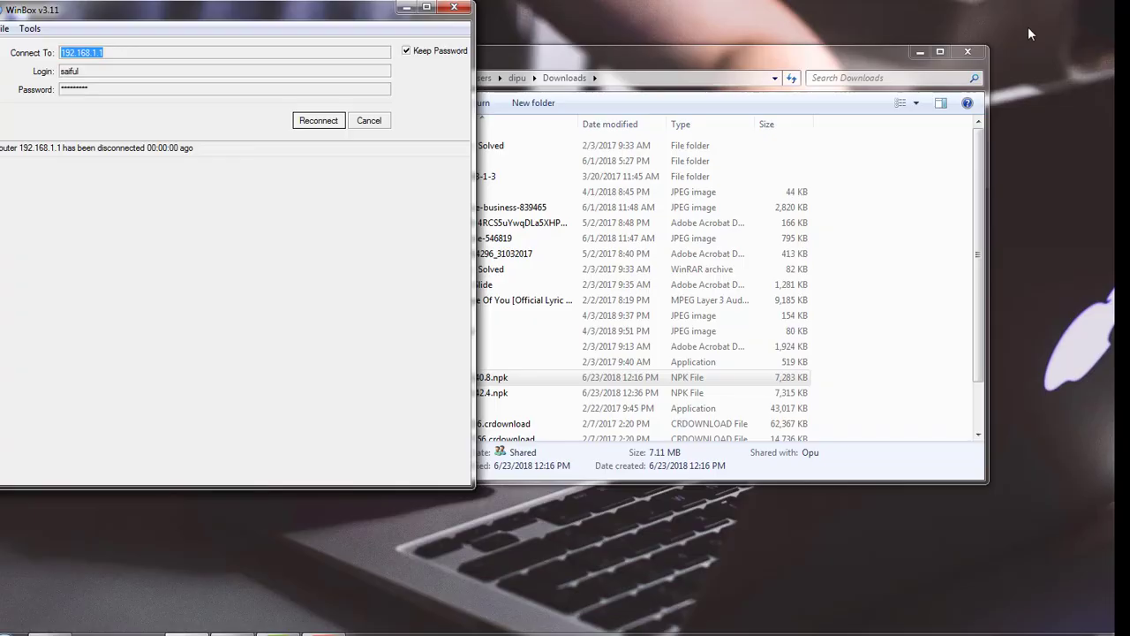
- Reconnect to the router at 192.168.1.1 with the saved login once it has rebooted
click(1028, 26)
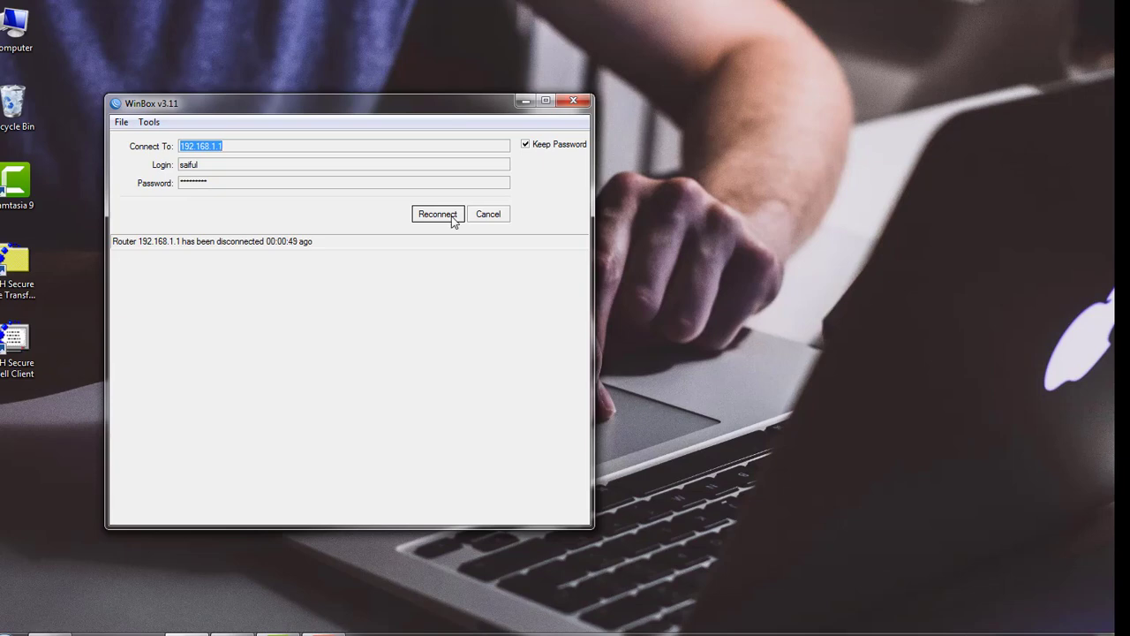
click(438, 215)
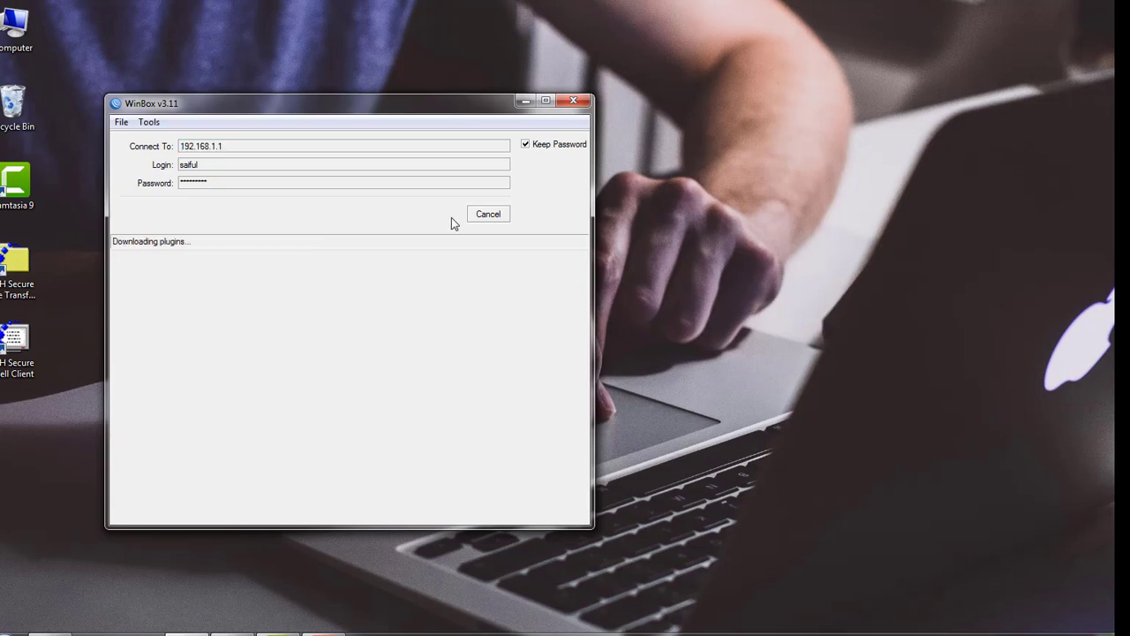